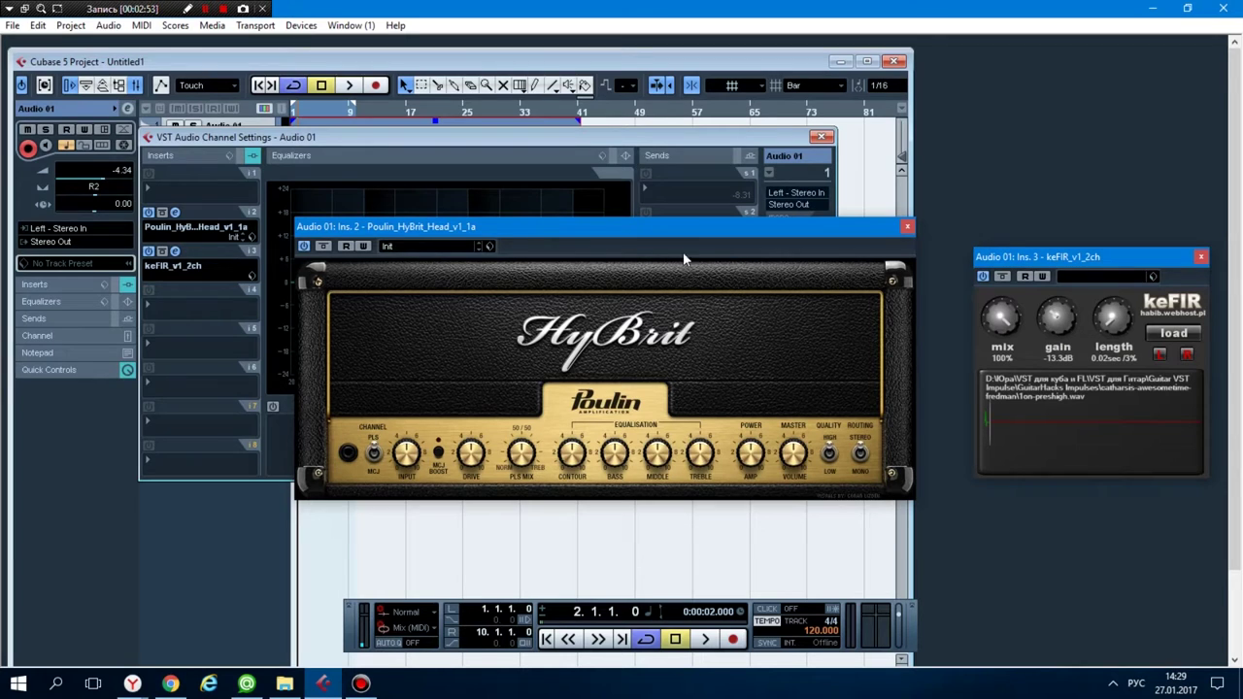
# Close the keFIR window and maximize the project window, placing the HyBrit amp window below the Audio 01 clip
pyautogui.moveTo(1049, 260); pyautogui.dragTo(1001, 260)
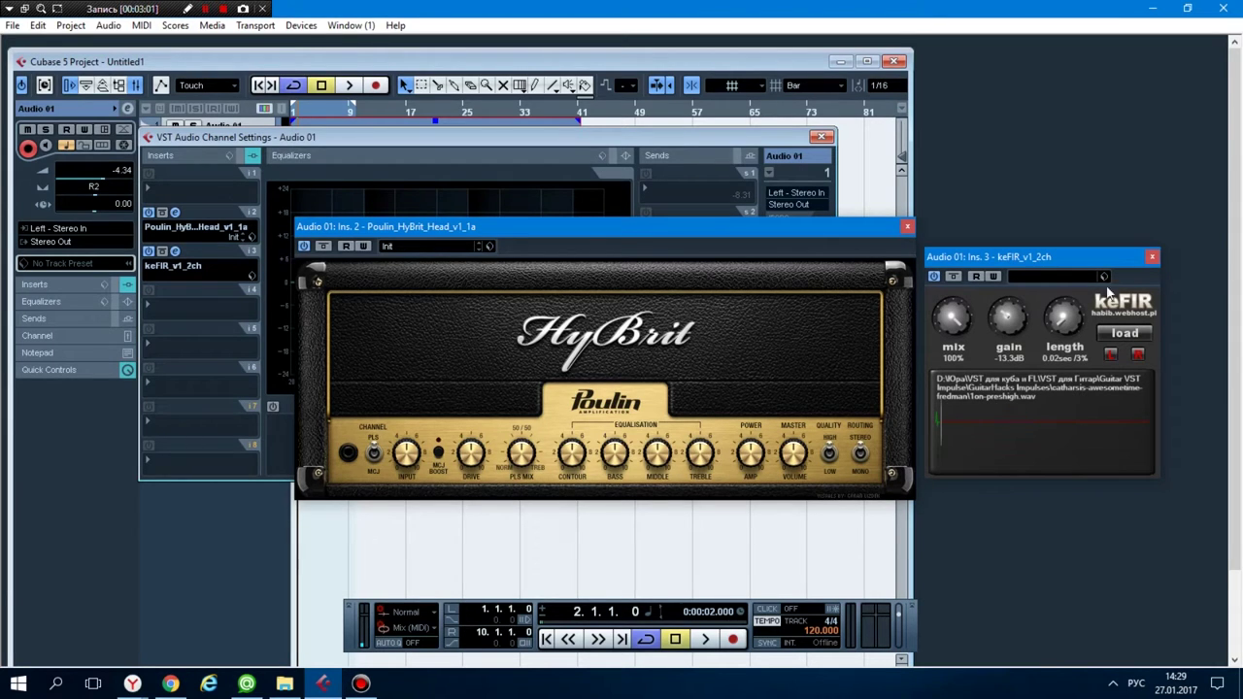
pyautogui.click(1152, 257)
pyautogui.click(868, 62)
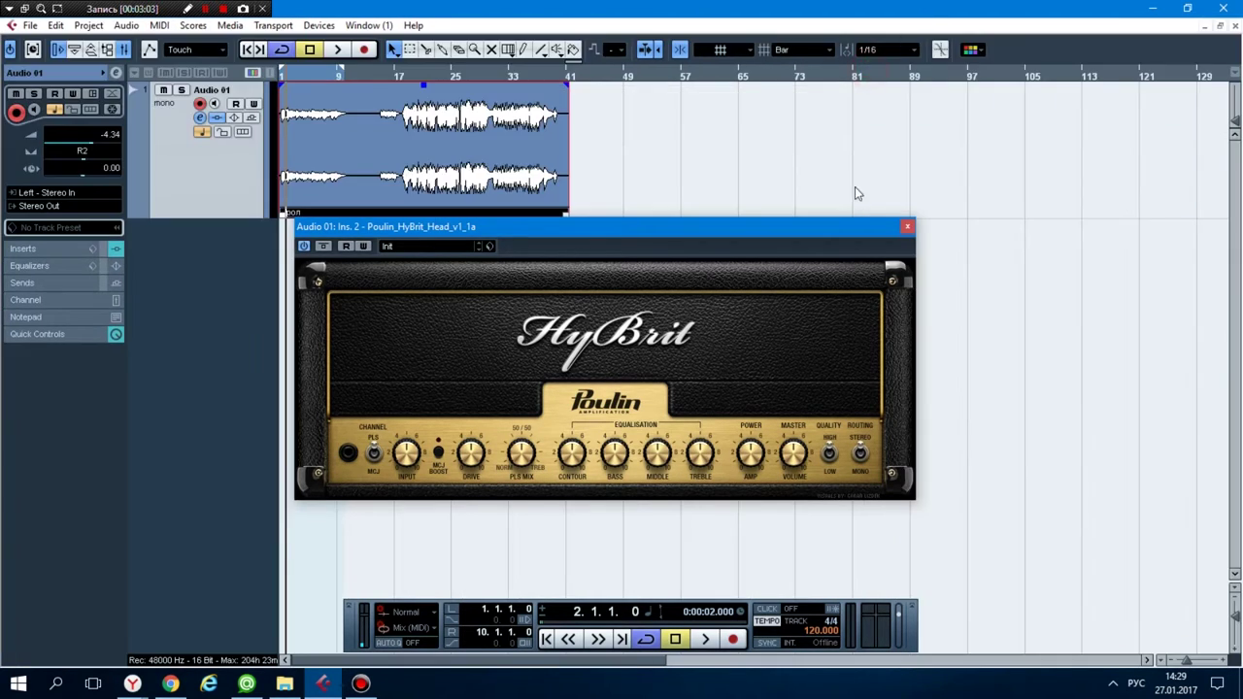
pyautogui.moveTo(680, 224); pyautogui.dragTo(736, 246)
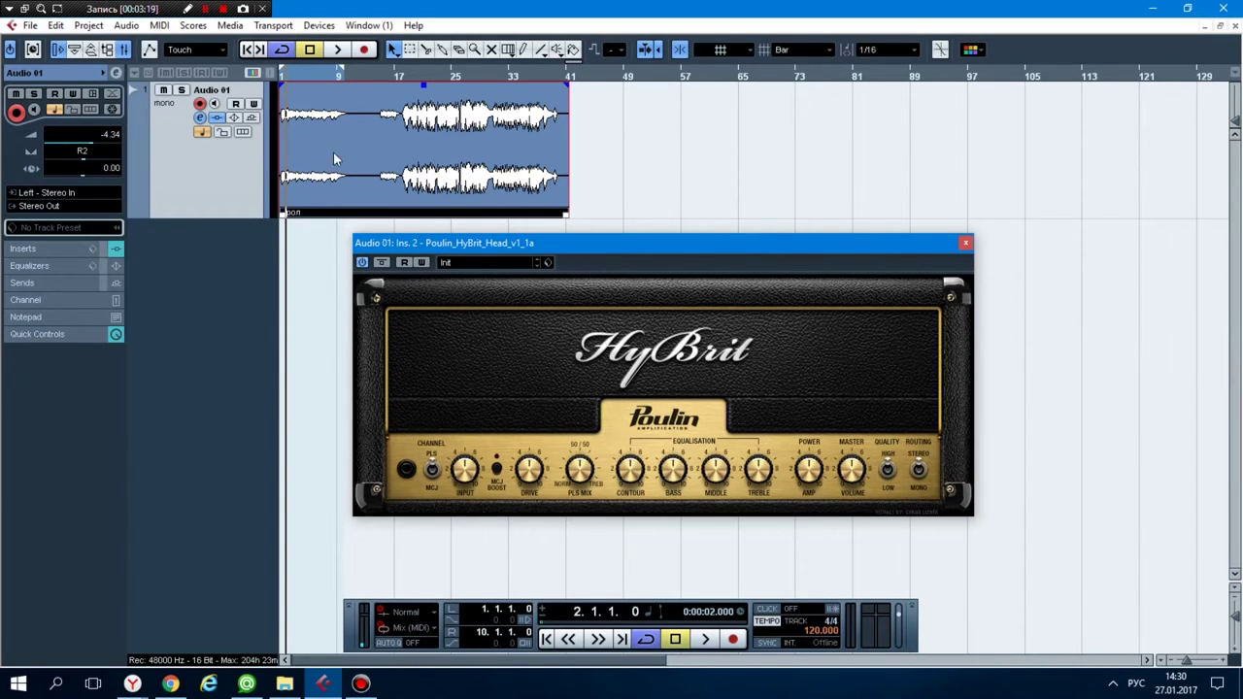
# Move the playback cursor to the start of the Audio 01 clip and play the looped section
pyautogui.click(282, 74)
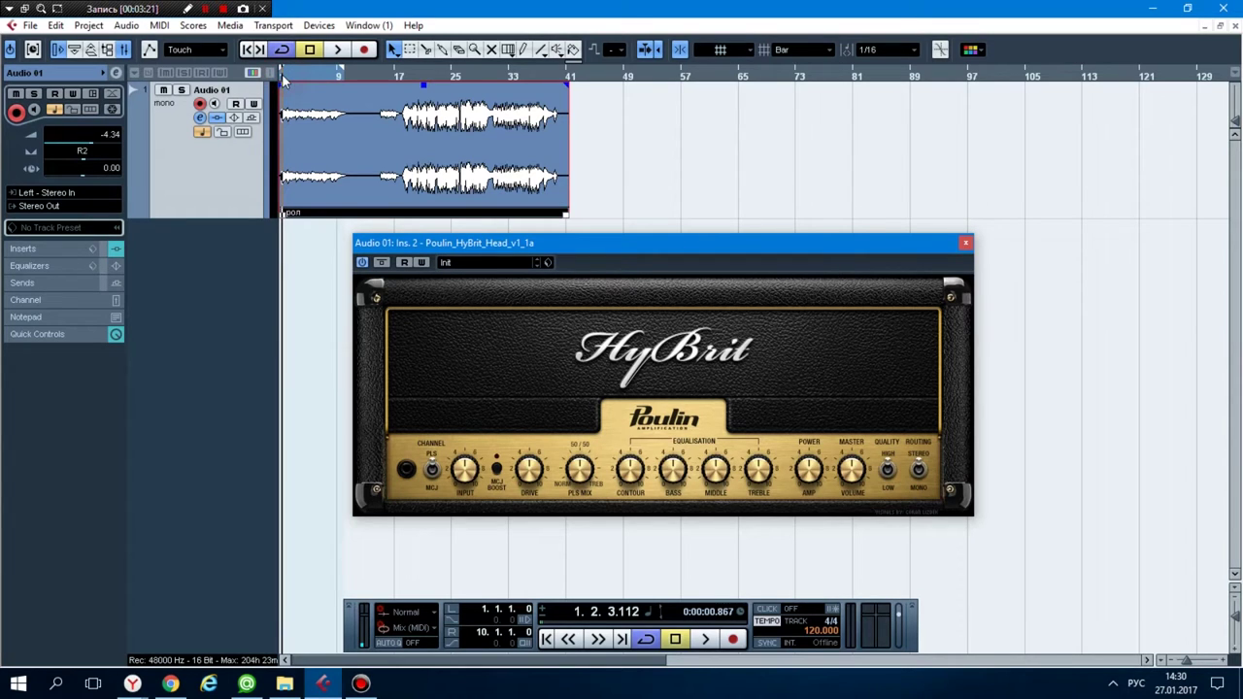
pyautogui.click(281, 76)
pyautogui.click(282, 76)
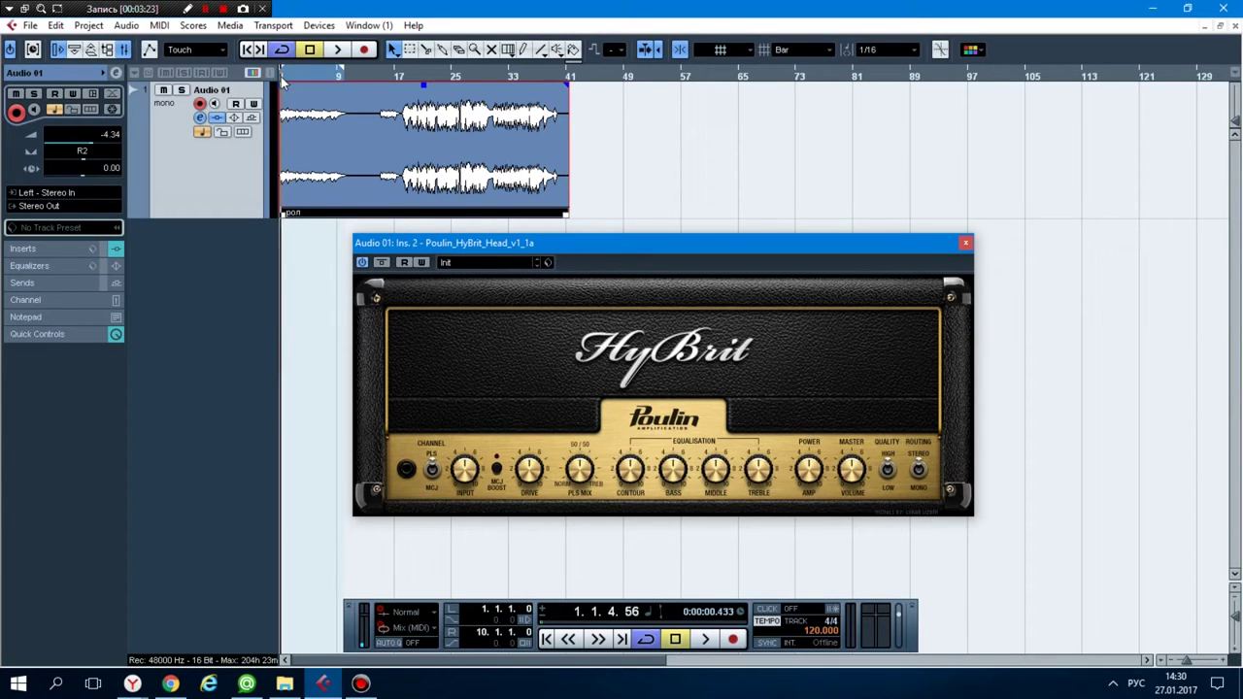
pyautogui.click(336, 51)
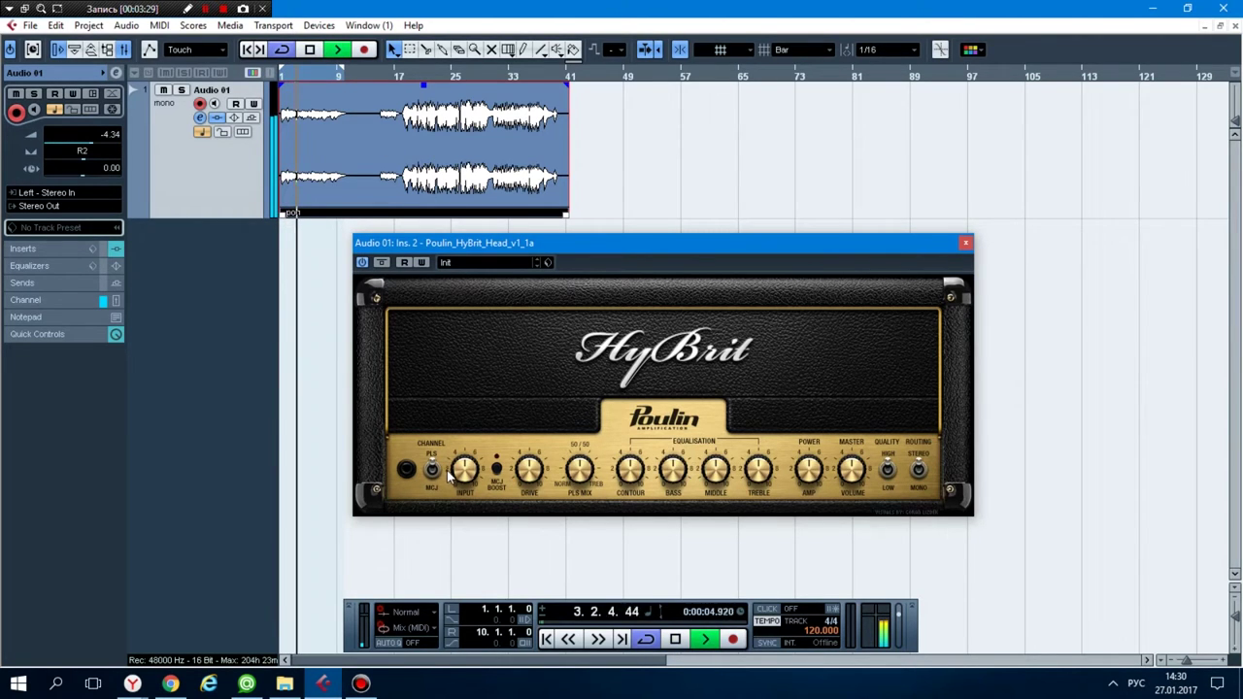
# Try the HyBrit Drive knob during playback and turn the PLS Mix knob towards Treb
pyautogui.click(528, 472)
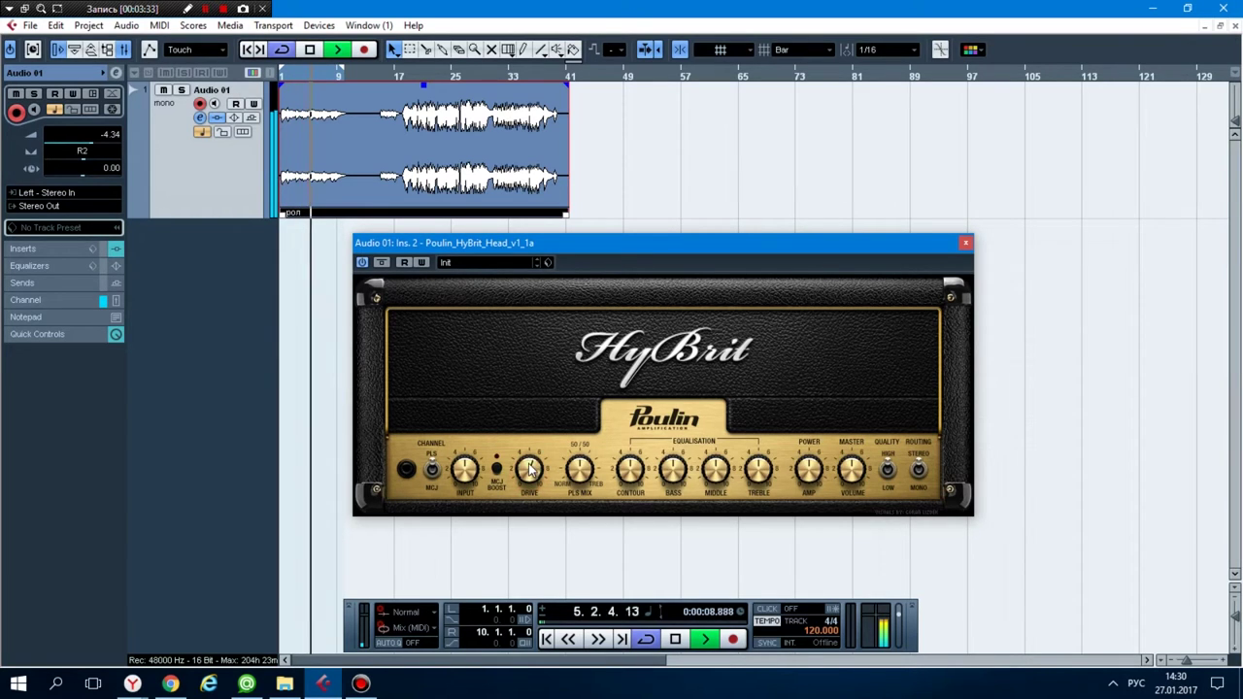
pyautogui.moveTo(529, 459); pyautogui.dragTo(528, 441)
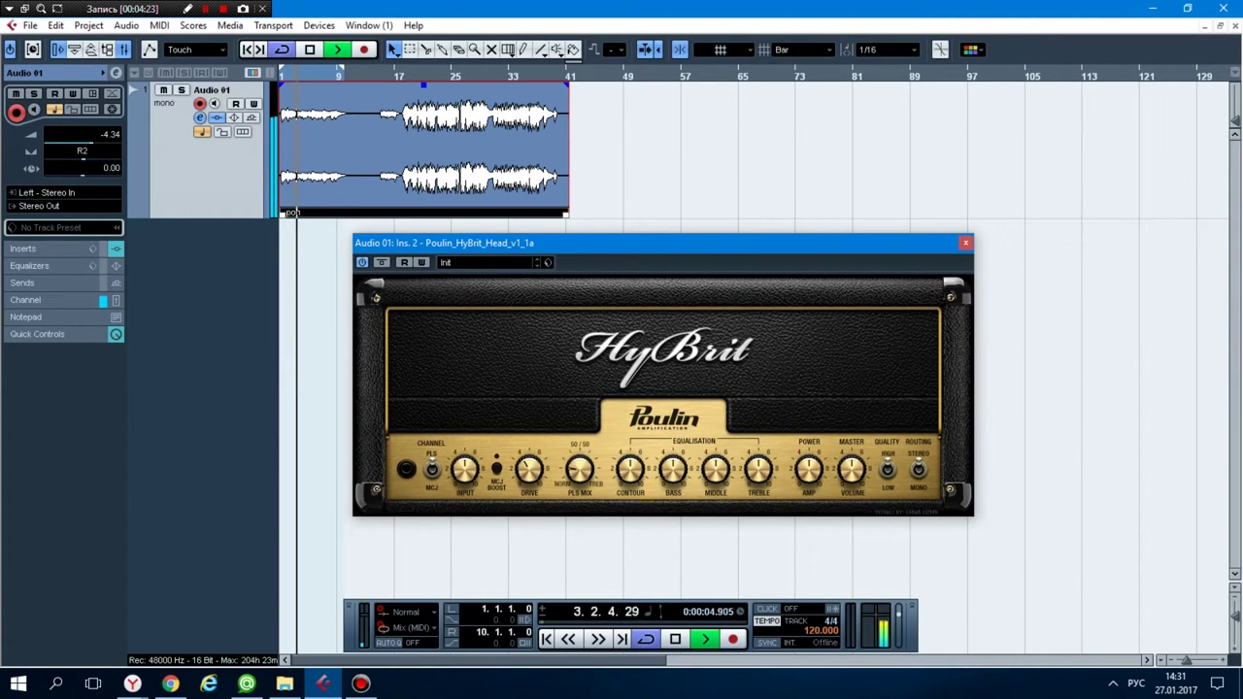
pyautogui.click(573, 464)
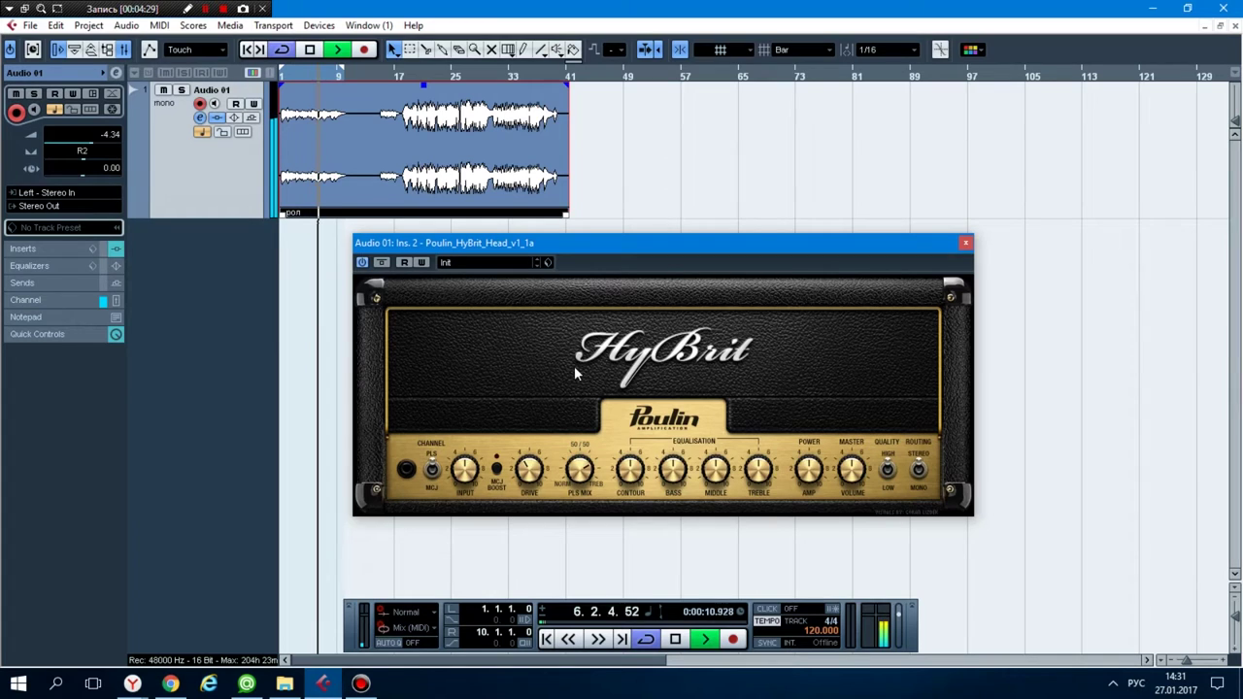
# Adjust the HyBrit equalisation by ear, from the Contour knob through to the Treble knob
pyautogui.click(632, 473)
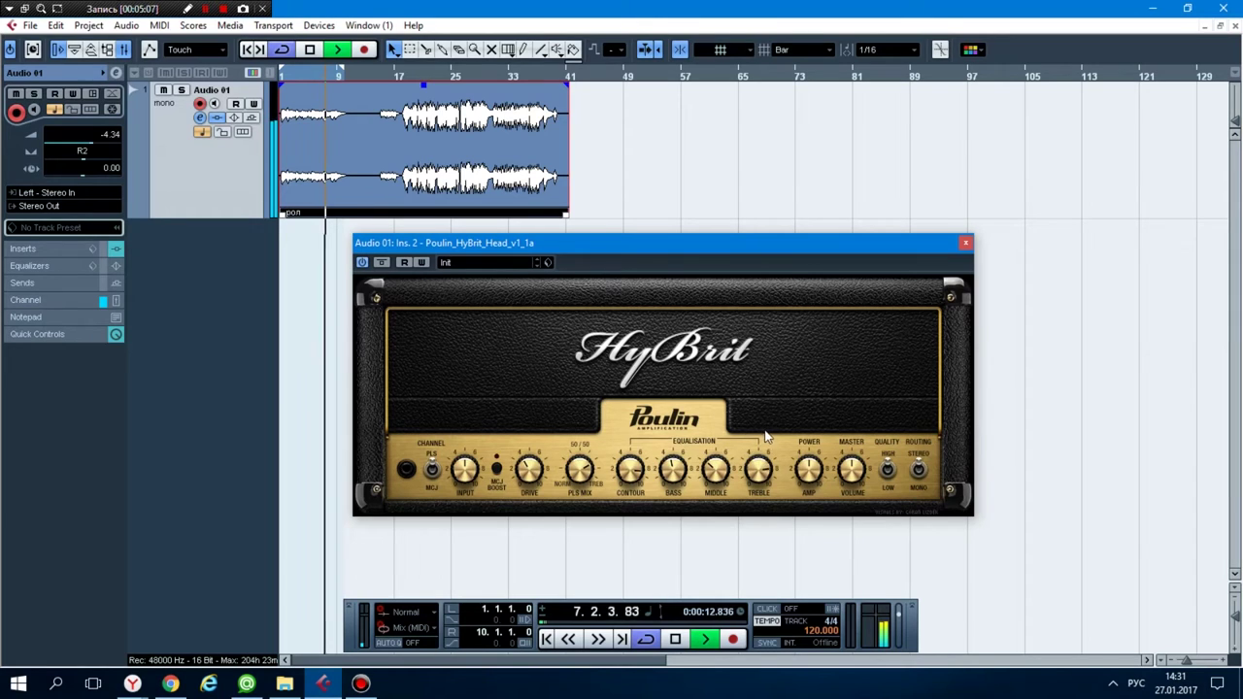
pyautogui.moveTo(759, 467); pyautogui.dragTo(758, 478)
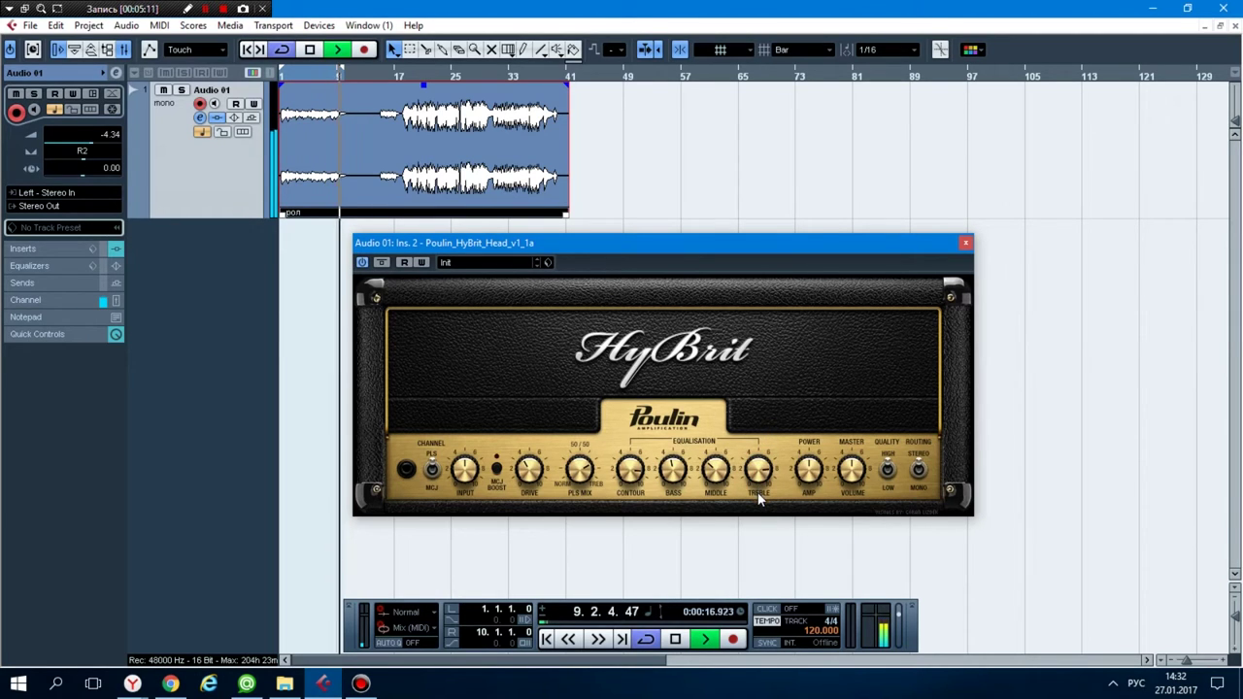
pyautogui.moveTo(758, 471); pyautogui.dragTo(765, 549)
# Compare the PLS channel's sound with Quality at Low and High and with MCJ Boost on and off
pyautogui.click(889, 463)
pyautogui.click(888, 473)
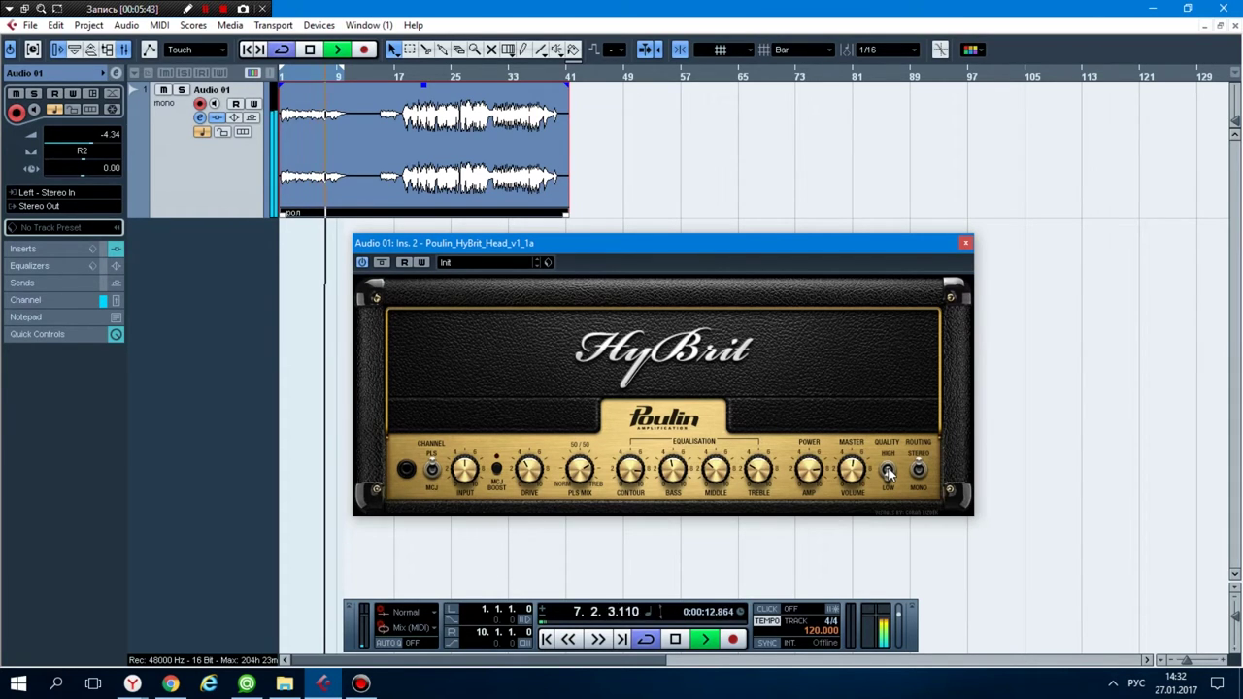
pyautogui.click(496, 470)
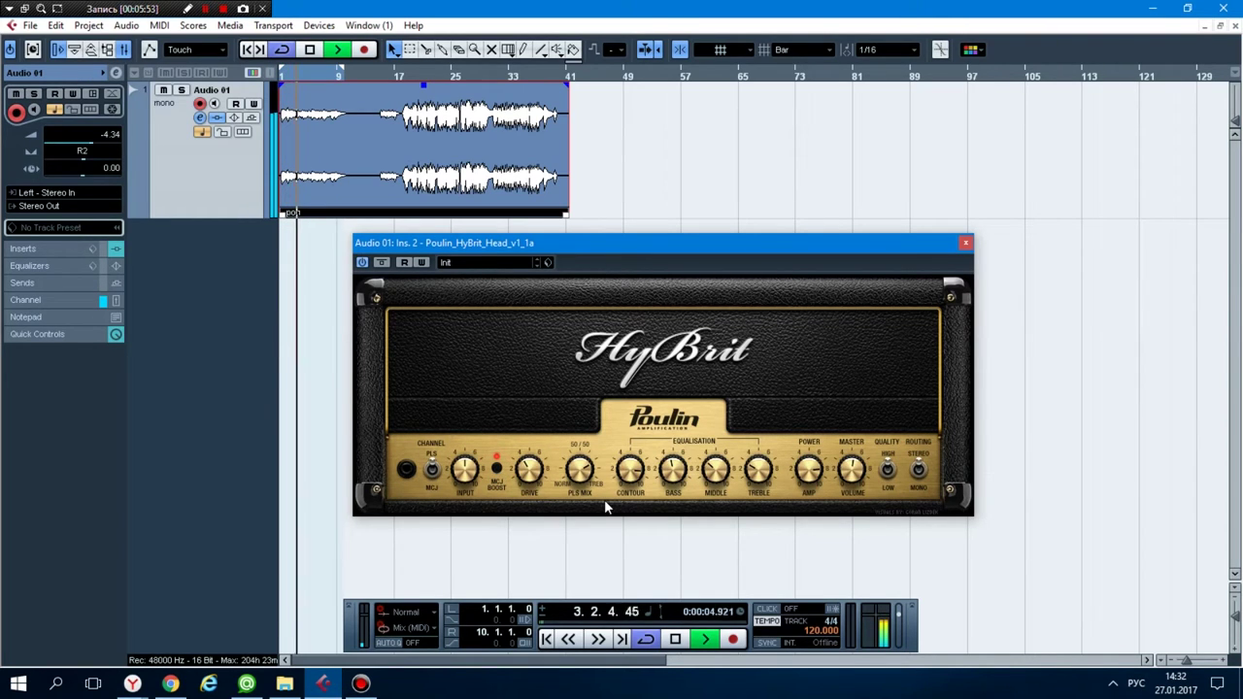
pyautogui.click(497, 471)
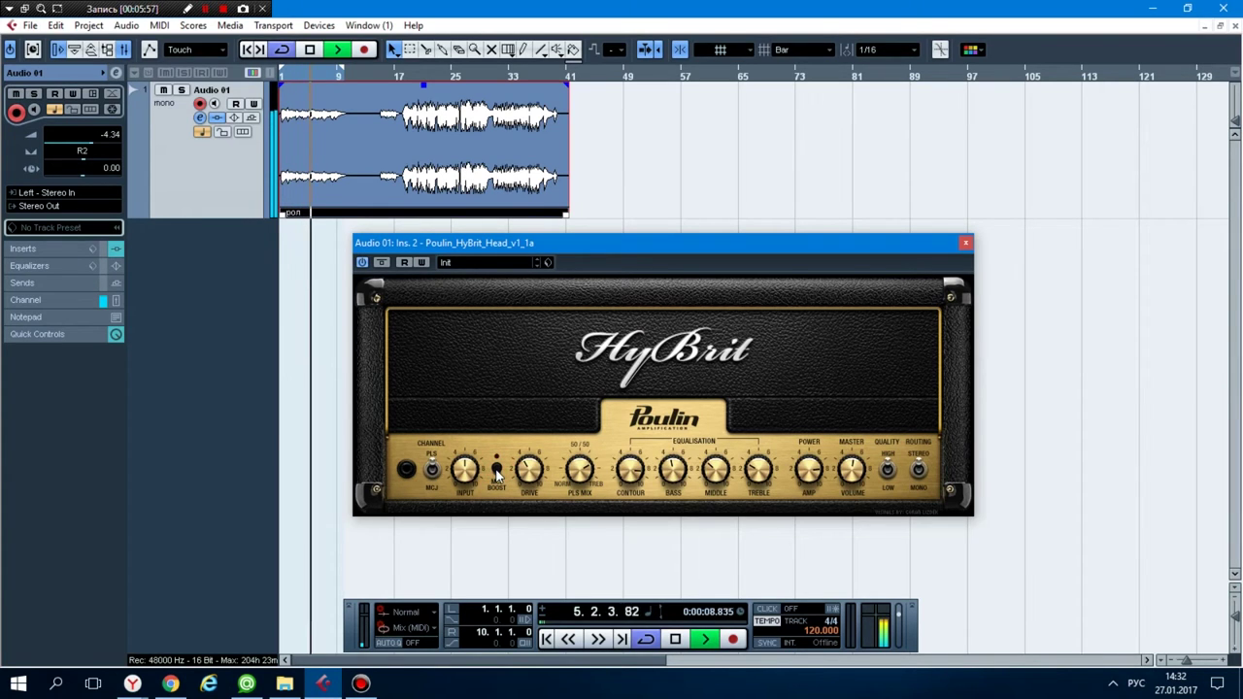
pyautogui.click(496, 471)
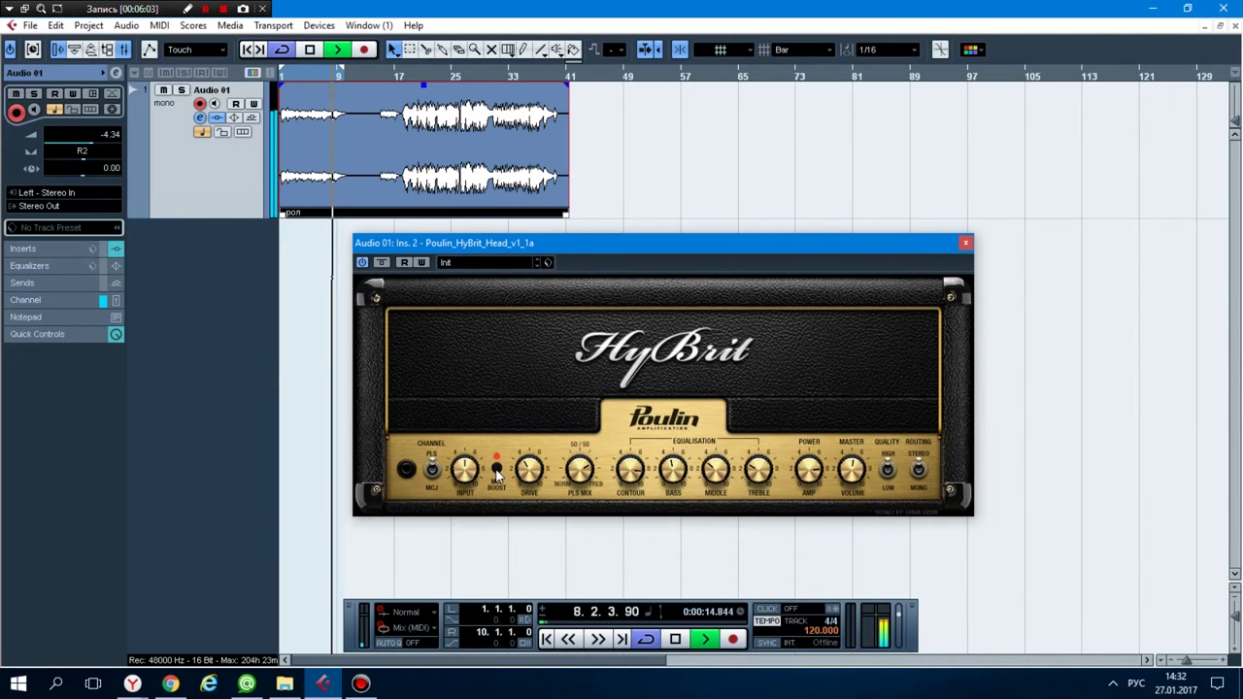
# Stop playback and switch the HyBrit amp's channel from PLS to MCJ
pyautogui.click(309, 53)
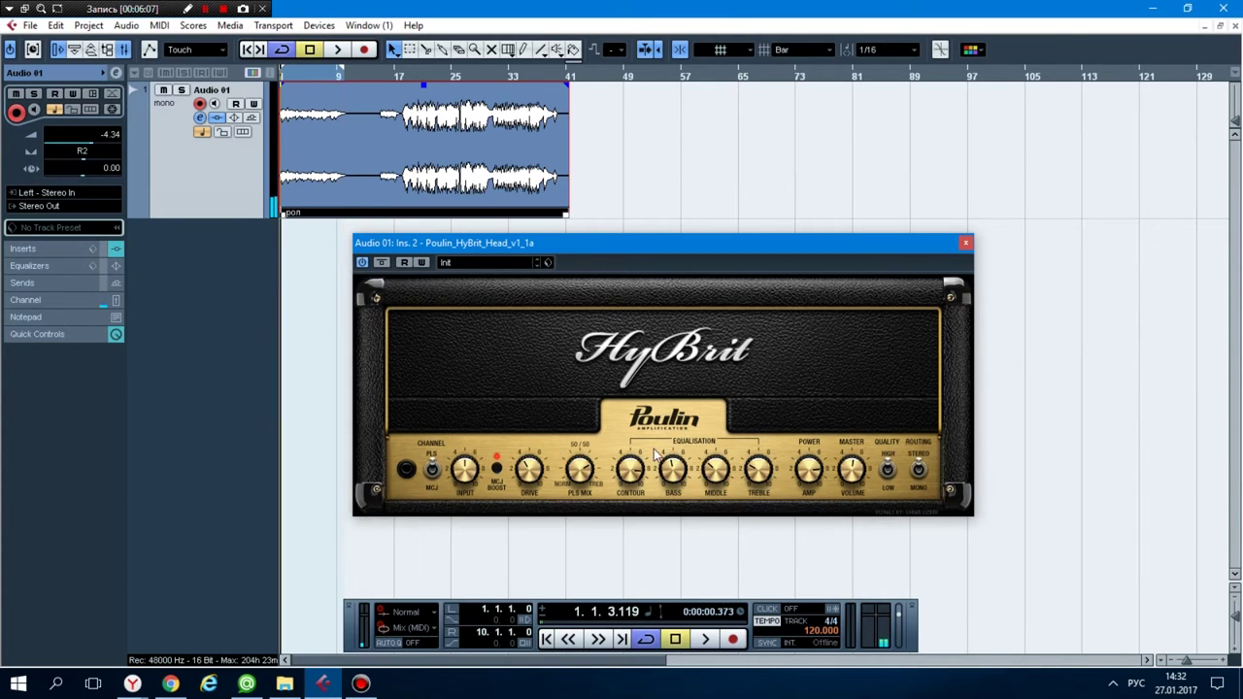
pyautogui.click(431, 472)
# Set the loop range to bars 15 to 40 and play that section of Audio 01
pyautogui.moveTo(341, 74); pyautogui.dragTo(553, 118)
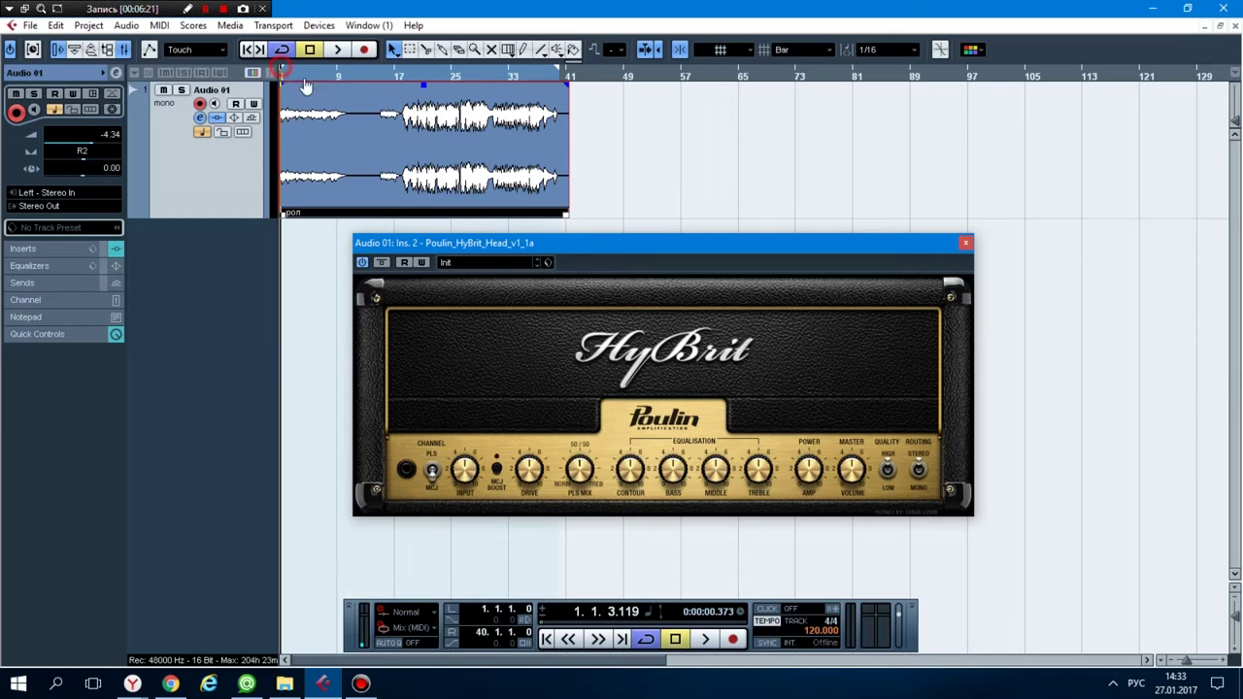
pyautogui.moveTo(291, 80); pyautogui.dragTo(388, 115)
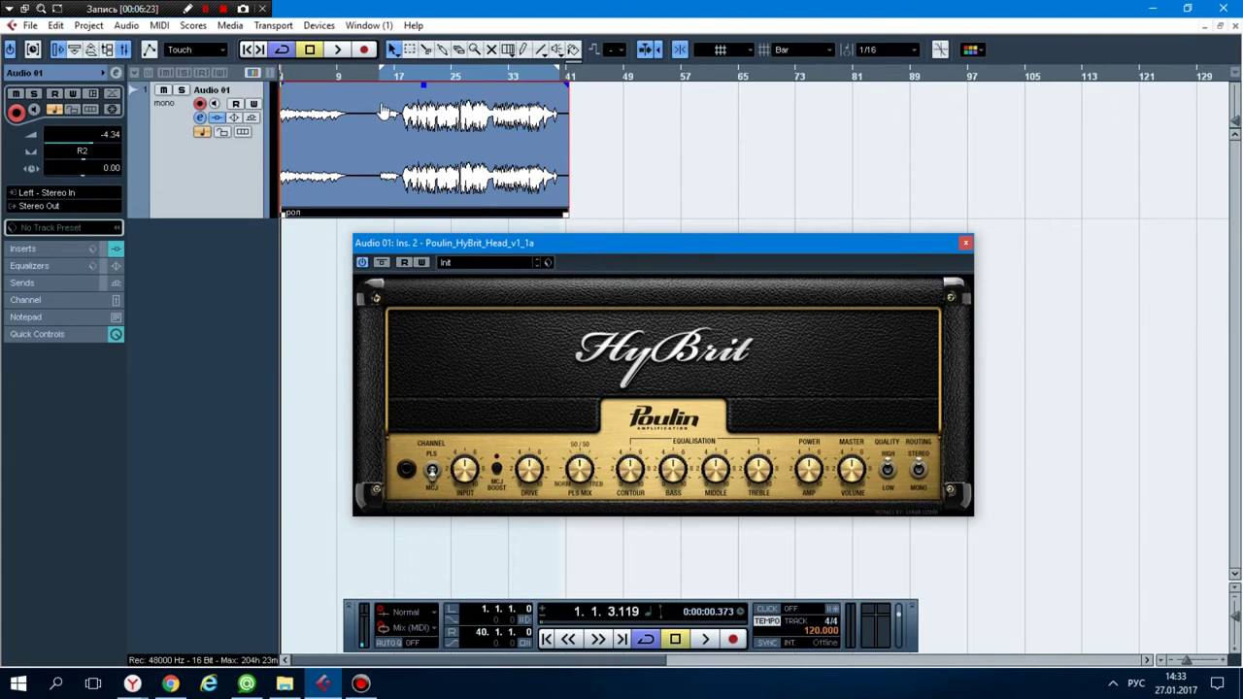
pyautogui.click(337, 49)
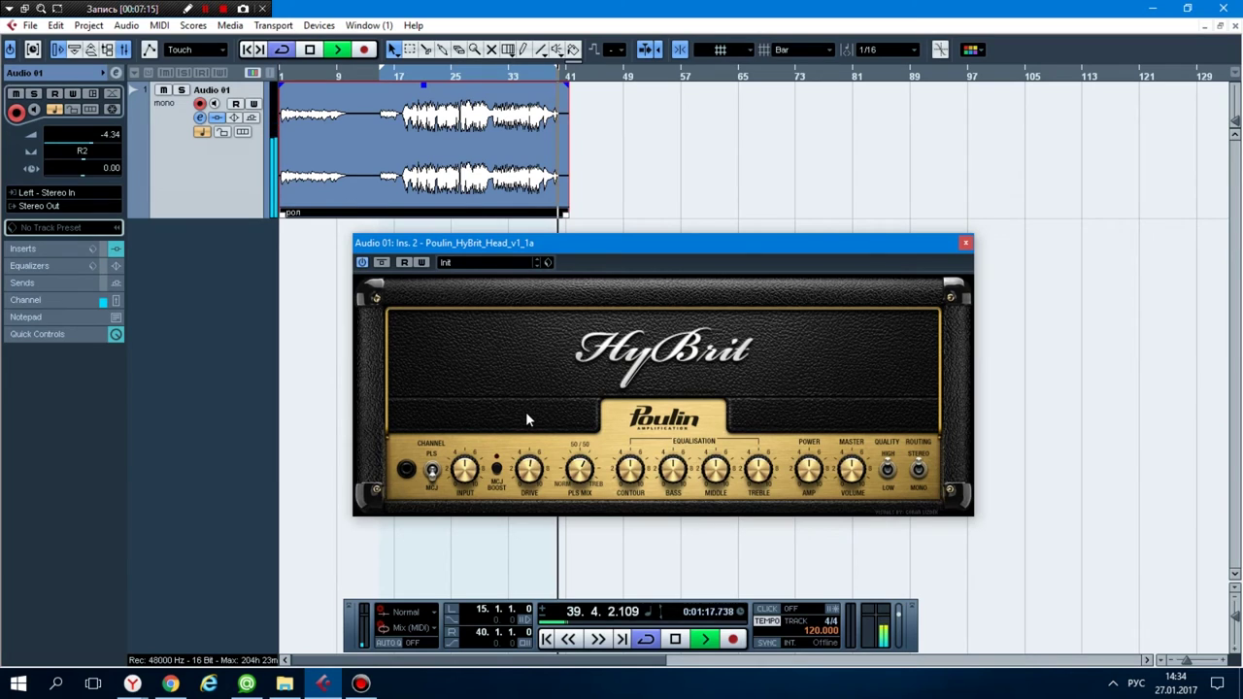
# Compare the MCJ channel's sound with MCJ Boost on and off and with Quality at Low and High
pyautogui.click(496, 471)
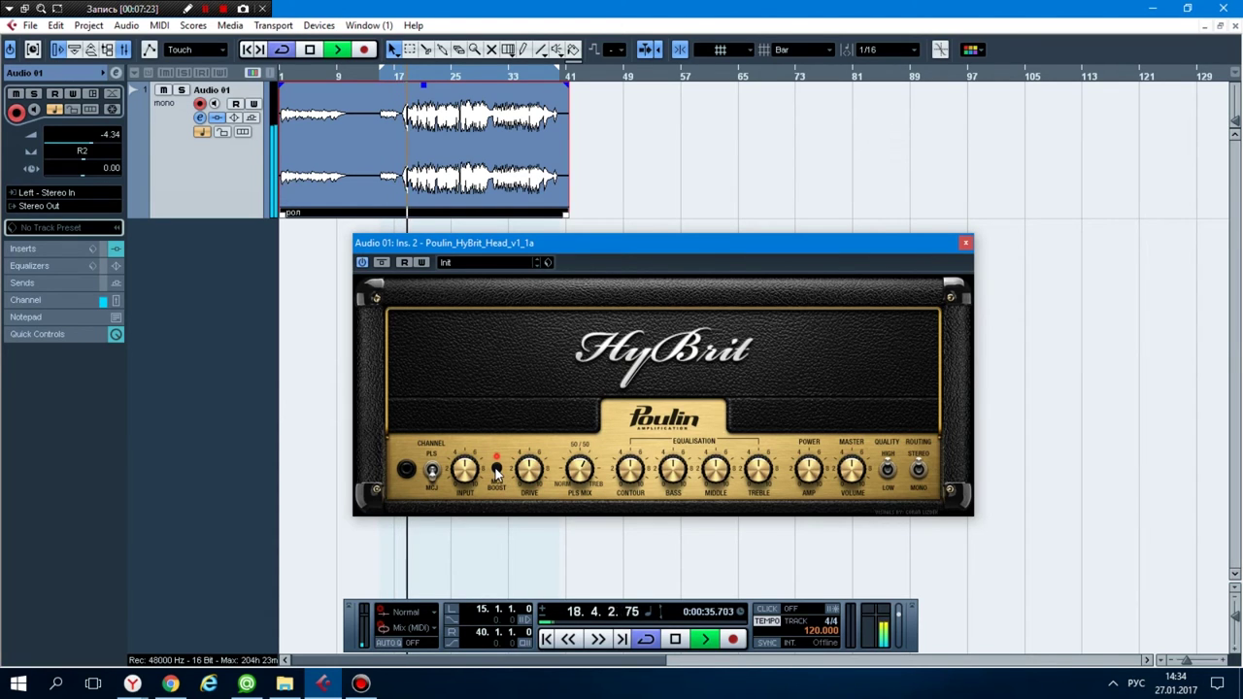
pyautogui.click(496, 471)
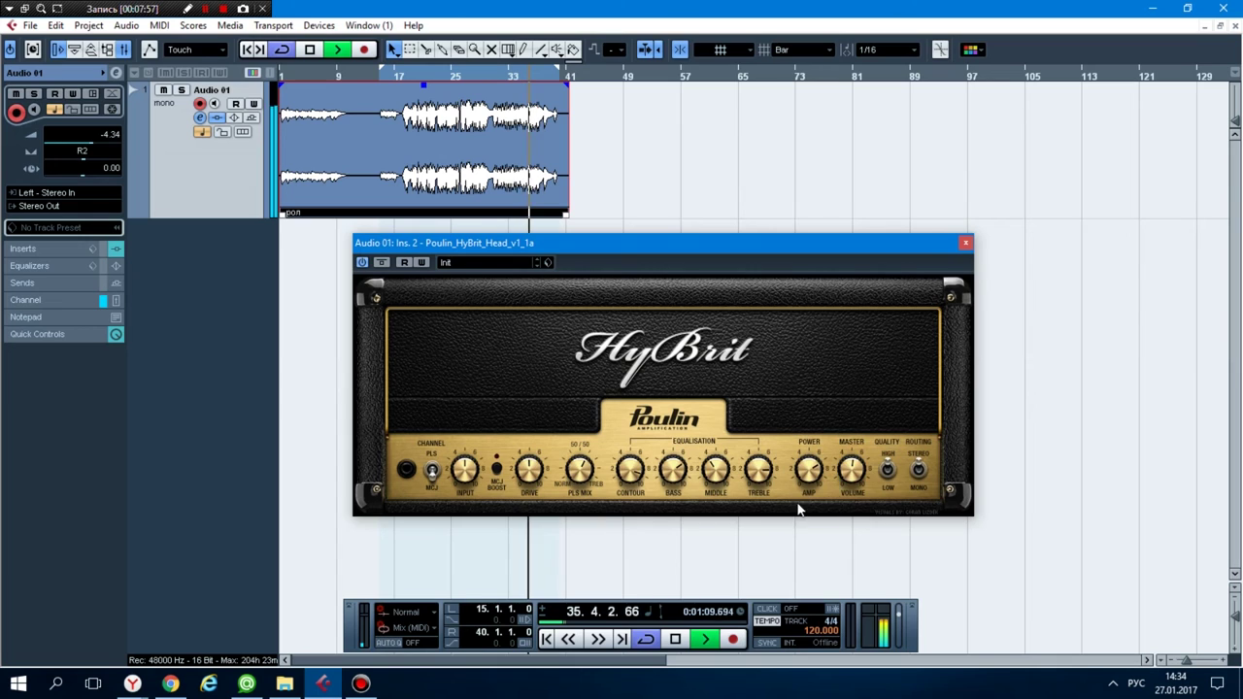
pyautogui.click(888, 479)
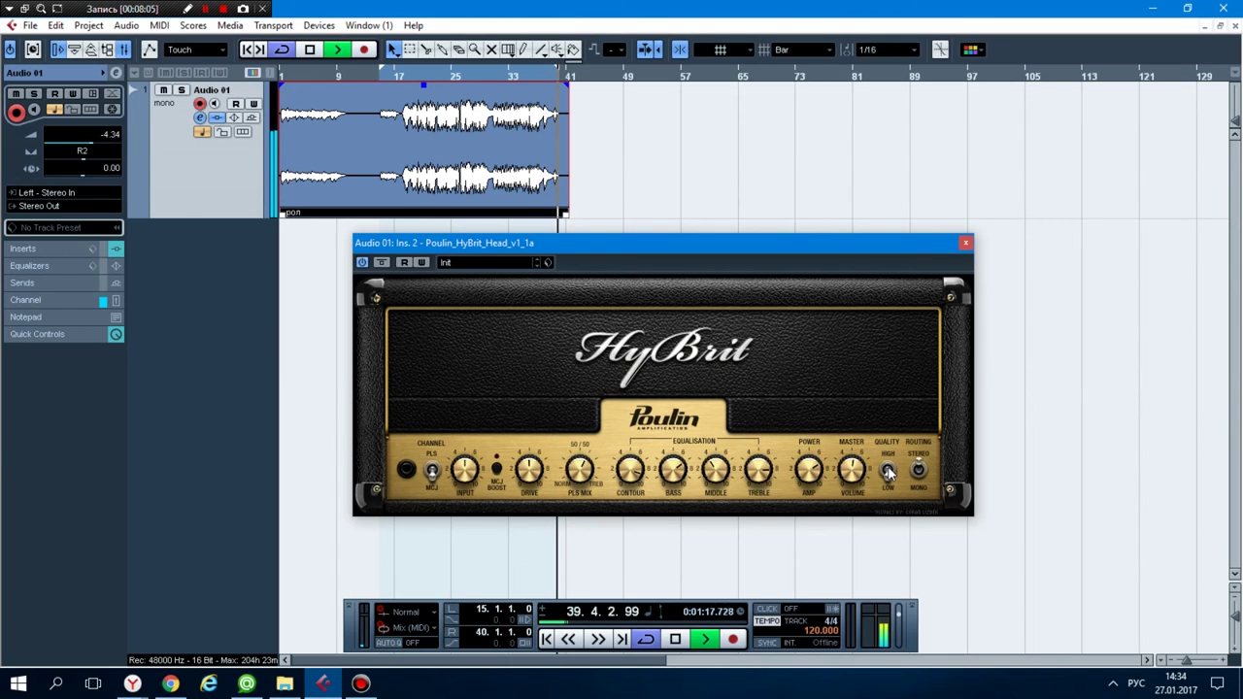
pyautogui.click(888, 470)
# Toggle MCJ Boost during playback to hear its effect and leave it switched on
pyautogui.click(499, 470)
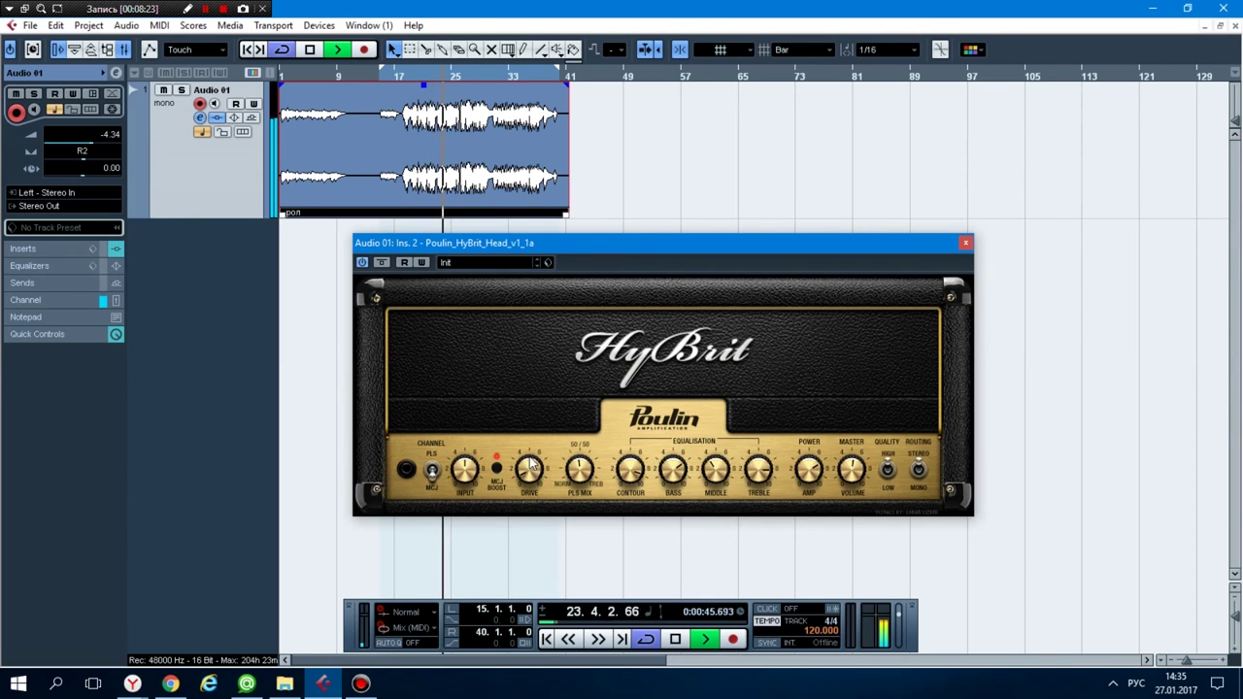
pyautogui.click(497, 470)
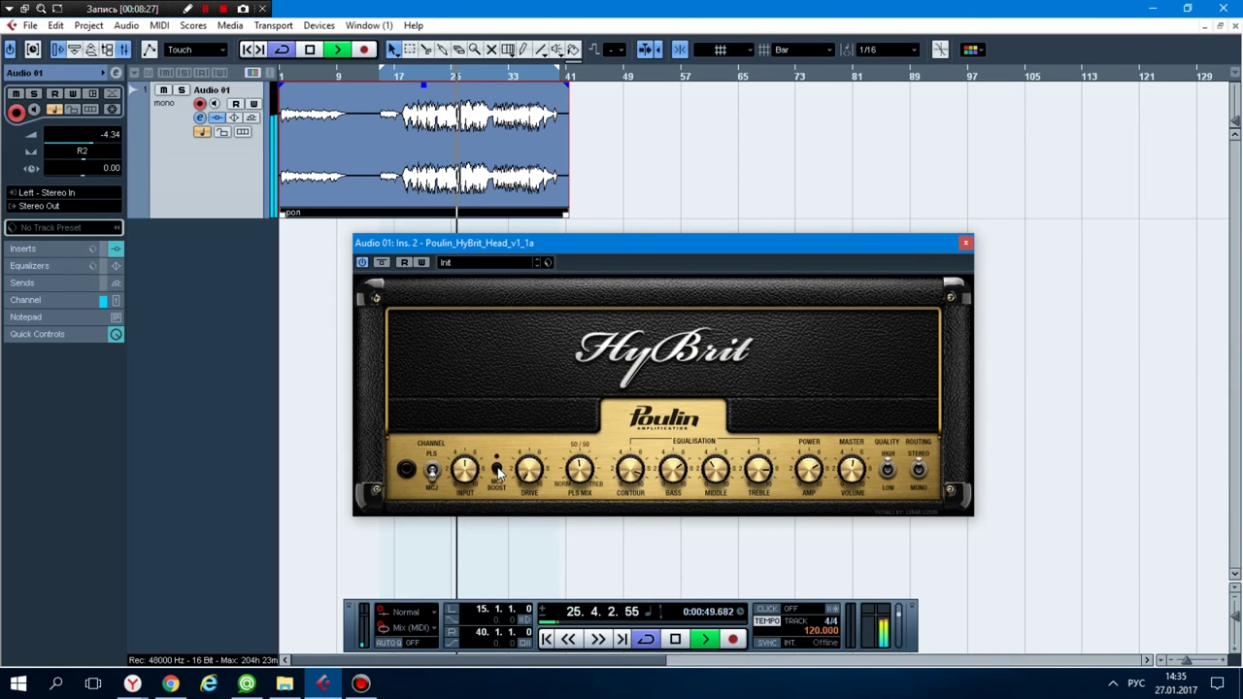
pyautogui.click(497, 470)
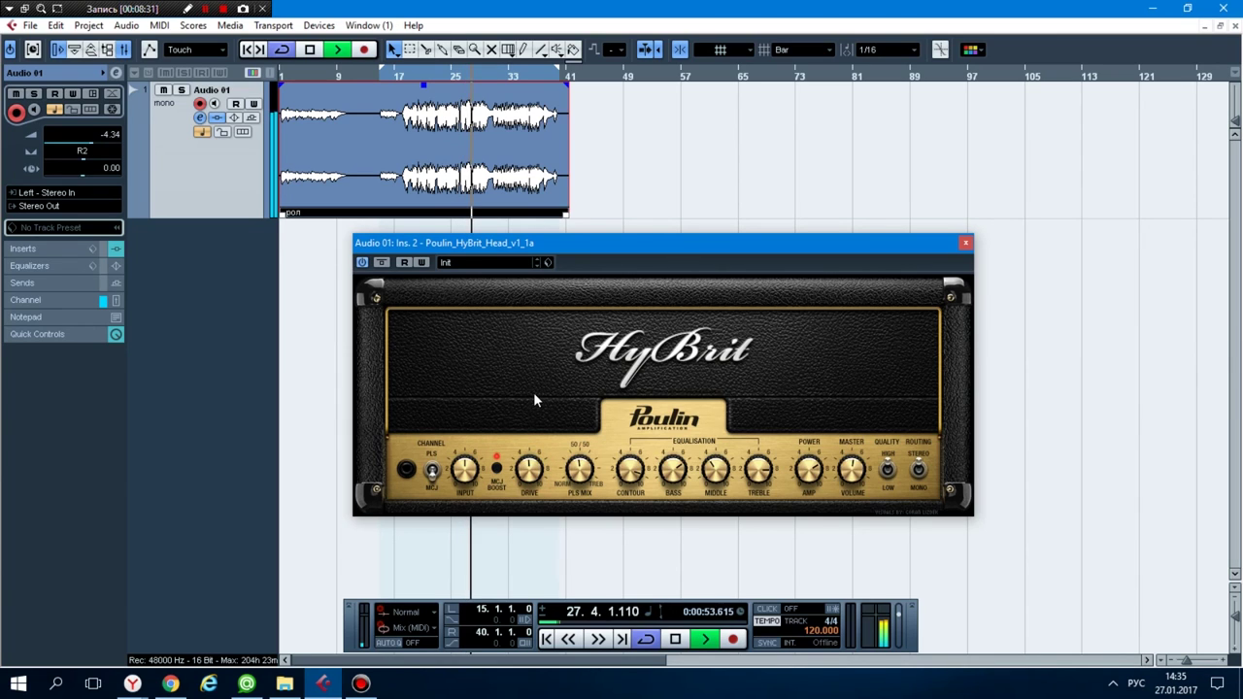
# Readjust the MCJ channel's Contour, Bass and Treble knobs and fine-tune its Amp power and Master Volume
pyautogui.moveTo(631, 472)
pyautogui.mouseDown()
pyautogui.moveTo(625, 489)
pyautogui.moveTo(671, 480)
pyautogui.mouseUp()
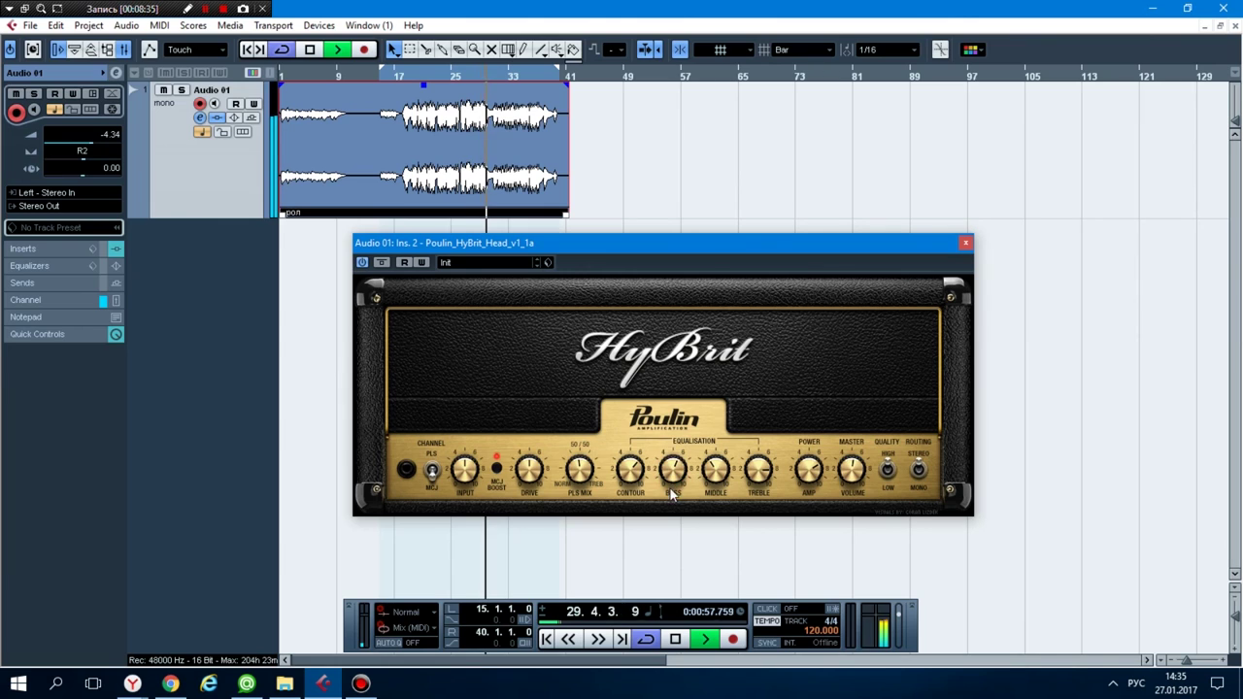
pyautogui.moveTo(763, 473)
pyautogui.mouseDown()
pyautogui.moveTo(760, 482)
pyautogui.moveTo(760, 453)
pyautogui.mouseUp()
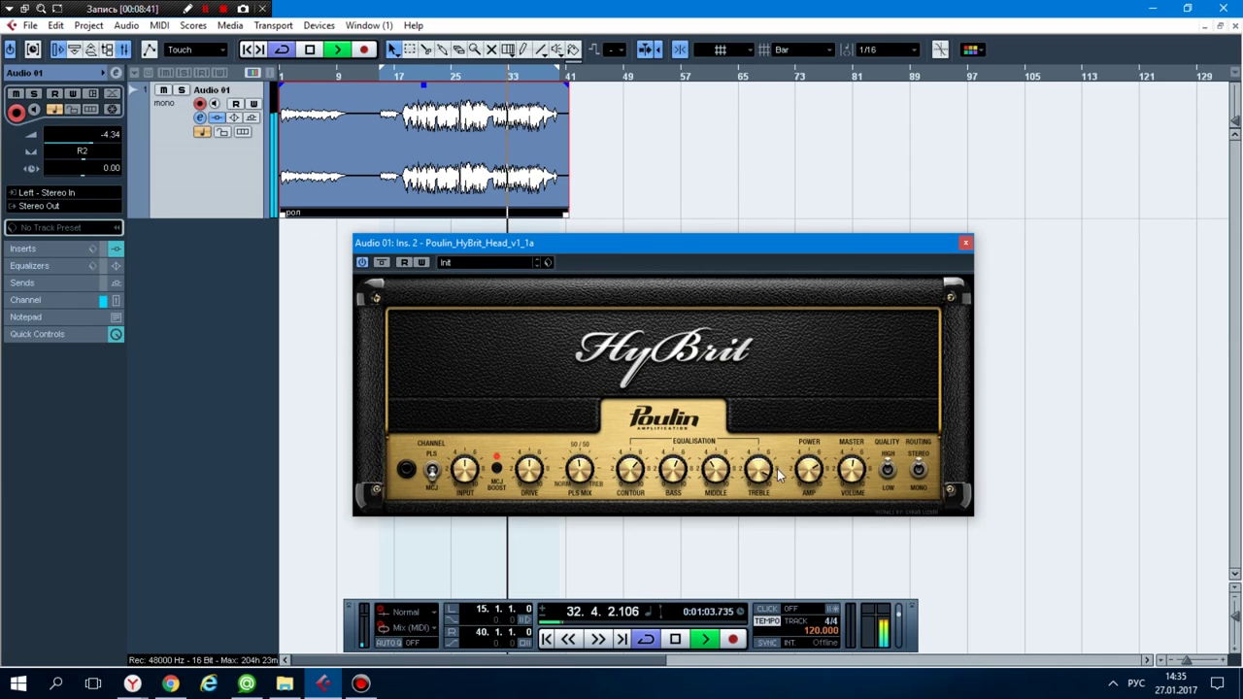
pyautogui.moveTo(810, 465); pyautogui.dragTo(852, 473)
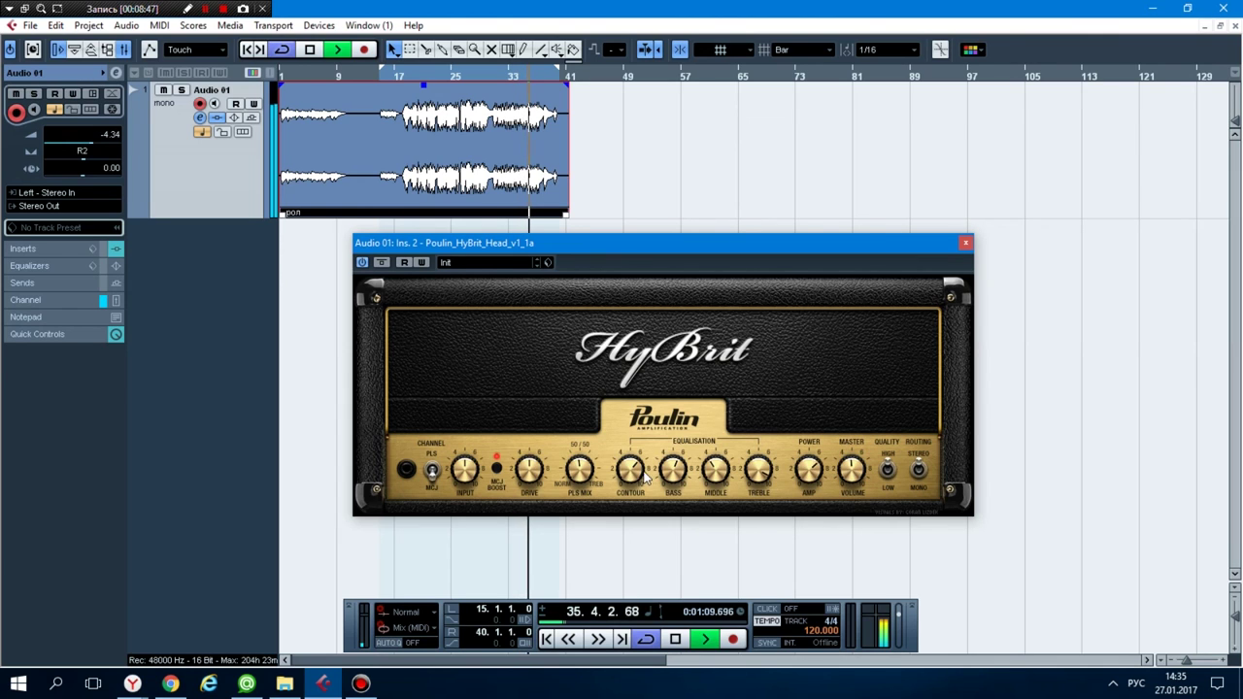
pyautogui.moveTo(635, 468); pyautogui.dragTo(636, 448)
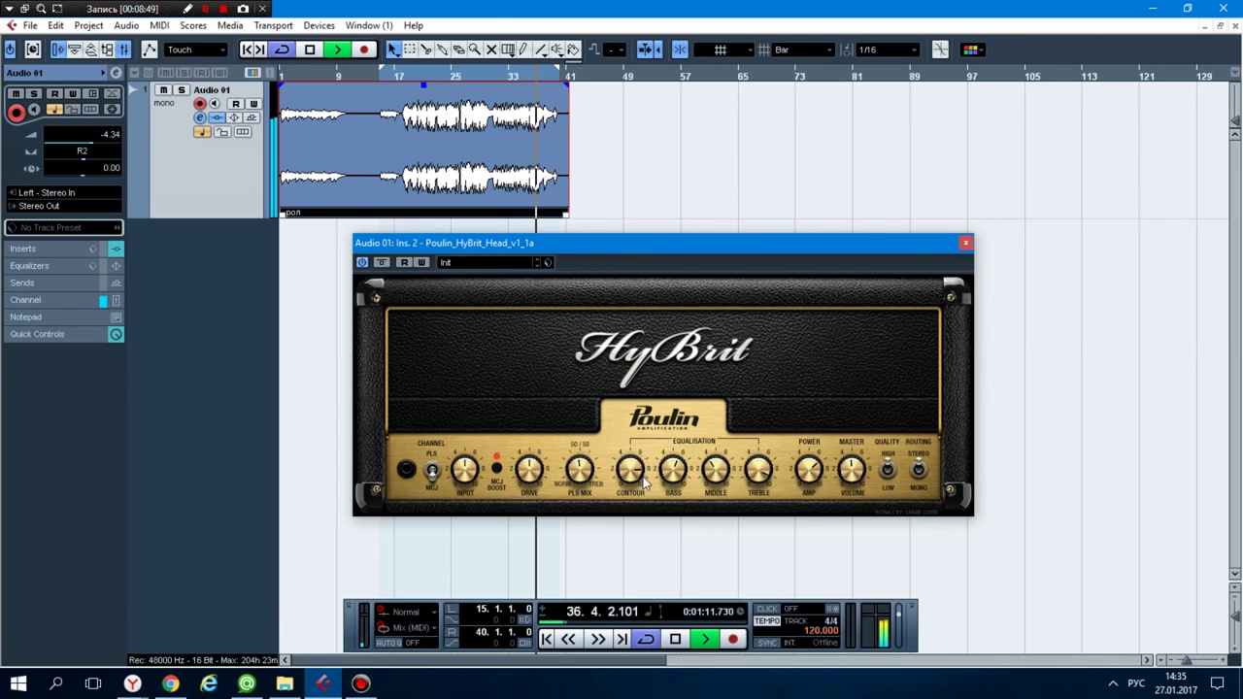